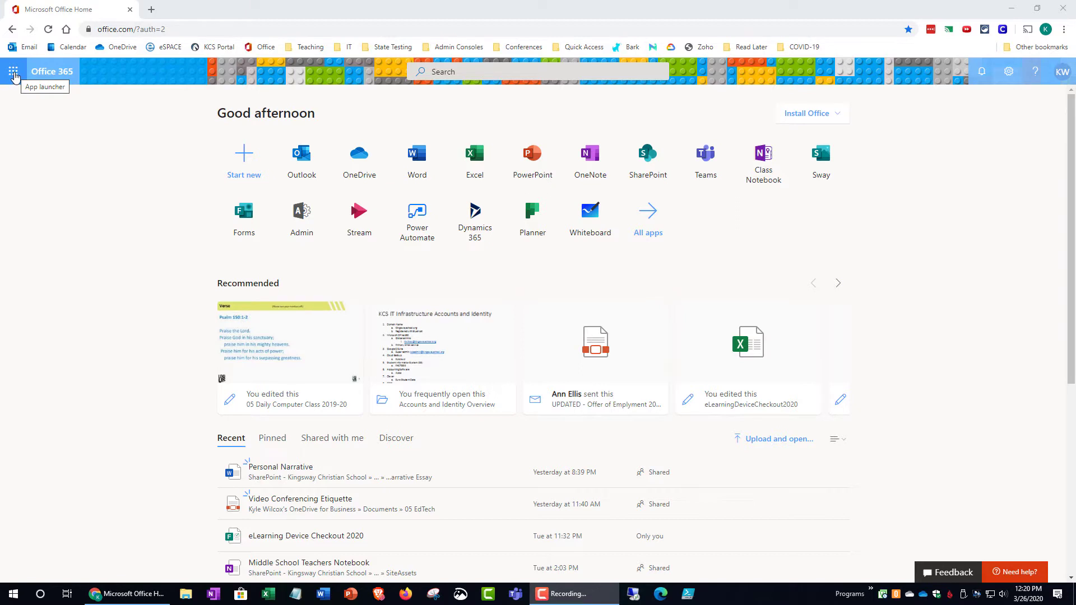
Launch Forms from the Office app launcher to reach the My forms page
left_click(15, 75)
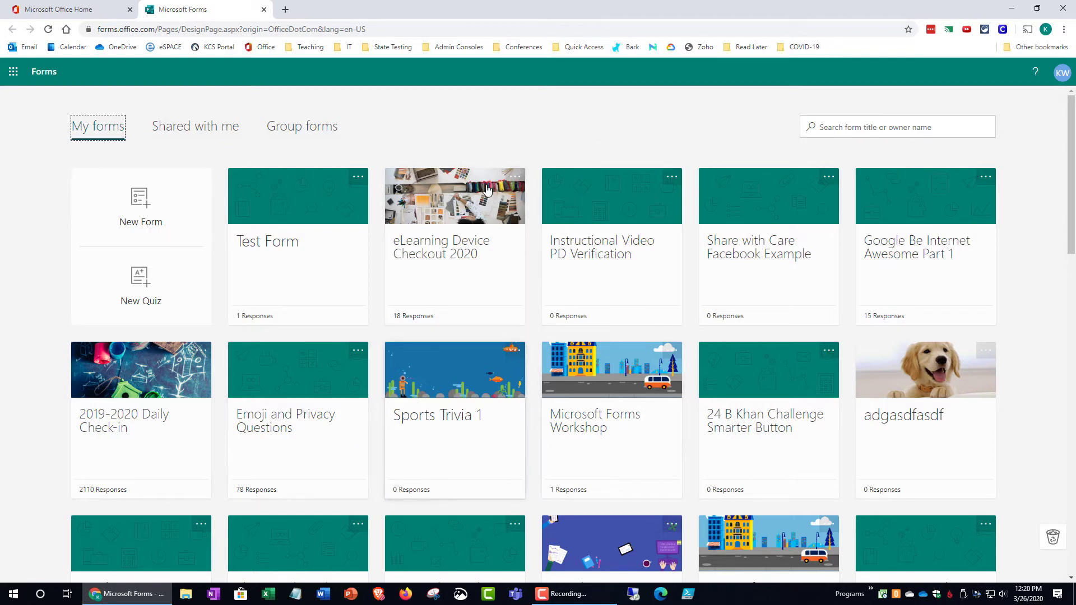
scroll(495, 130, "down", 1)
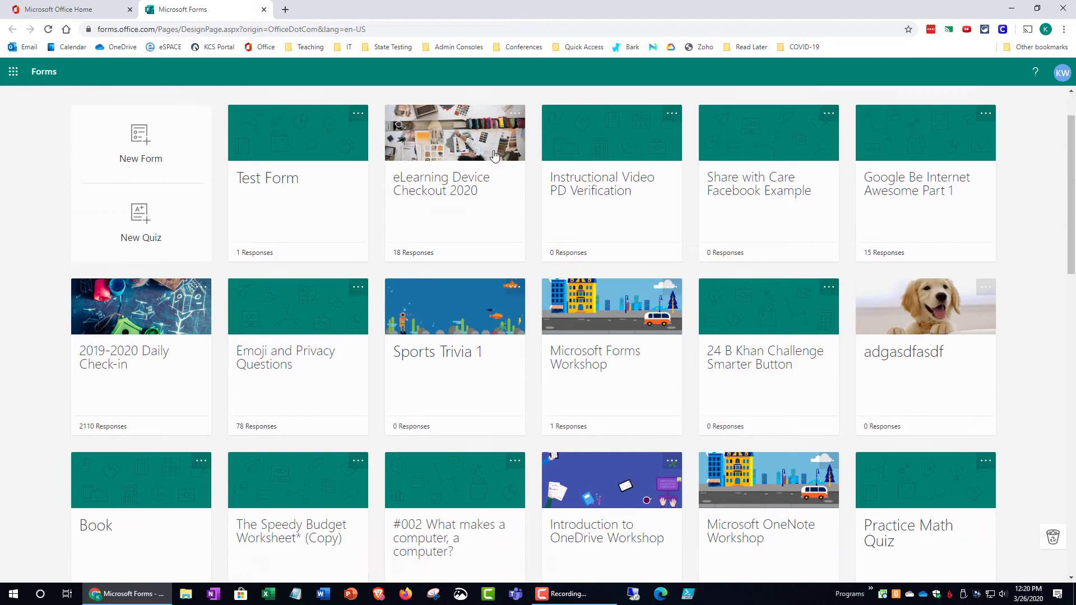
scroll(495, 130, "up", 1)
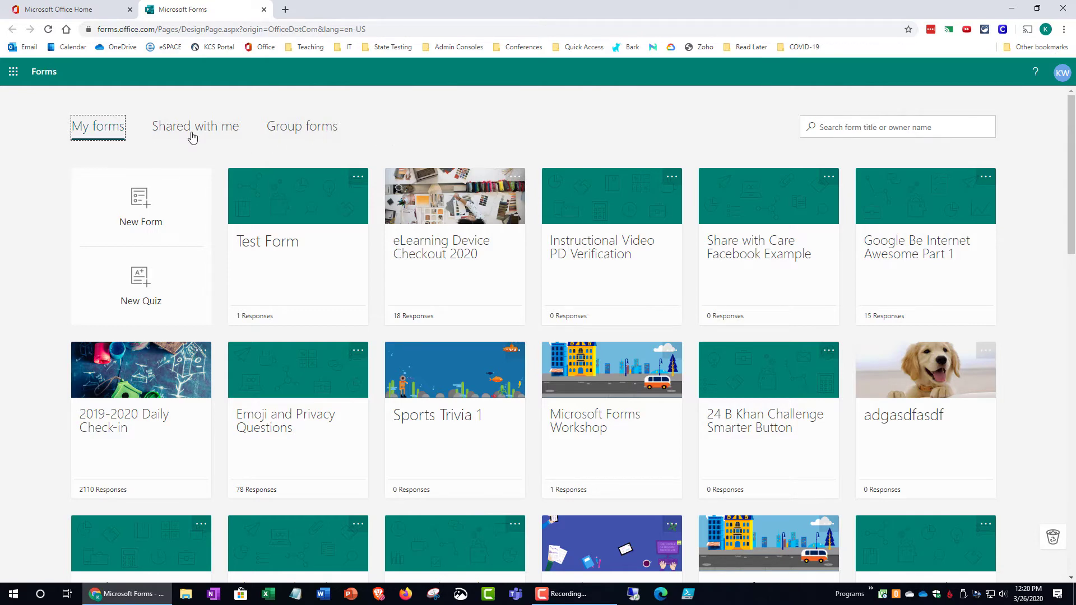
Show the Group forms list with Human Resources and Admissions Office forms
left_click(341, 134)
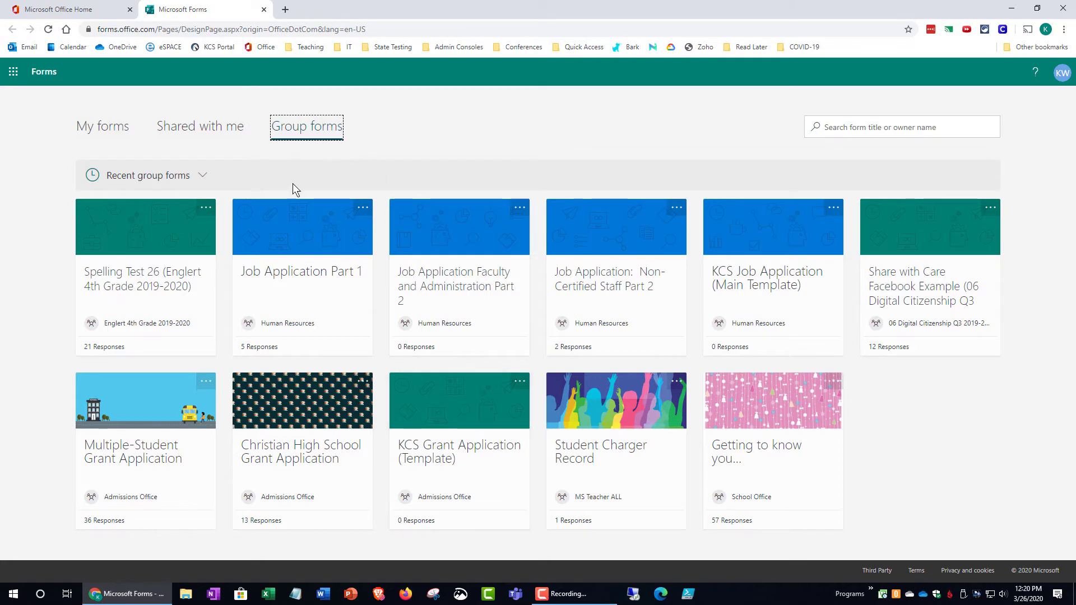
Expand the Recent group forms list to show every group and its form count
left_click(201, 178)
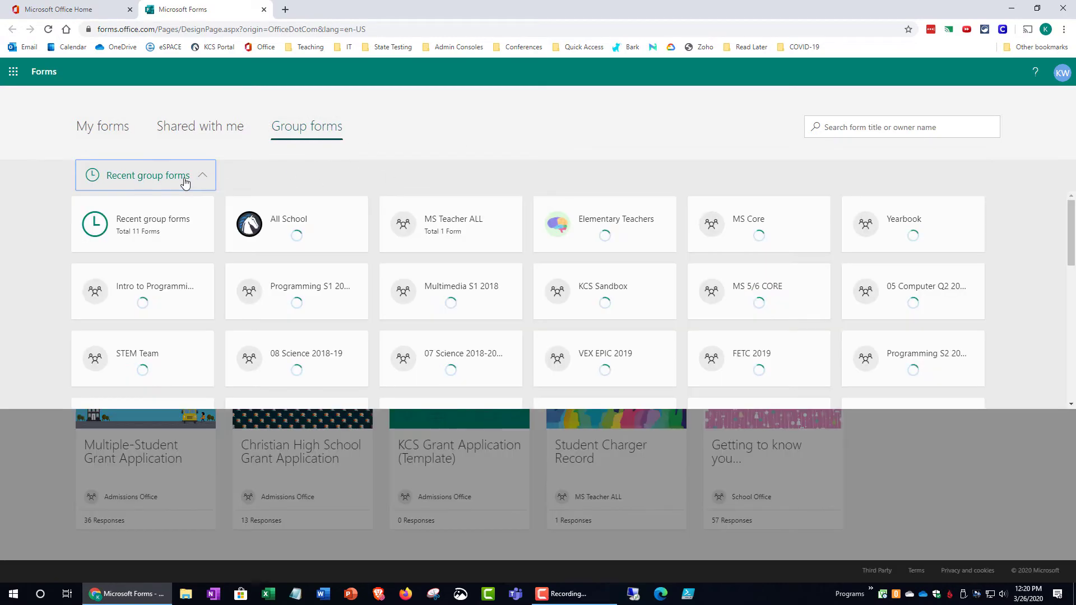
scroll(505, 231, "down", 3)
scroll(508, 252, "down", 5)
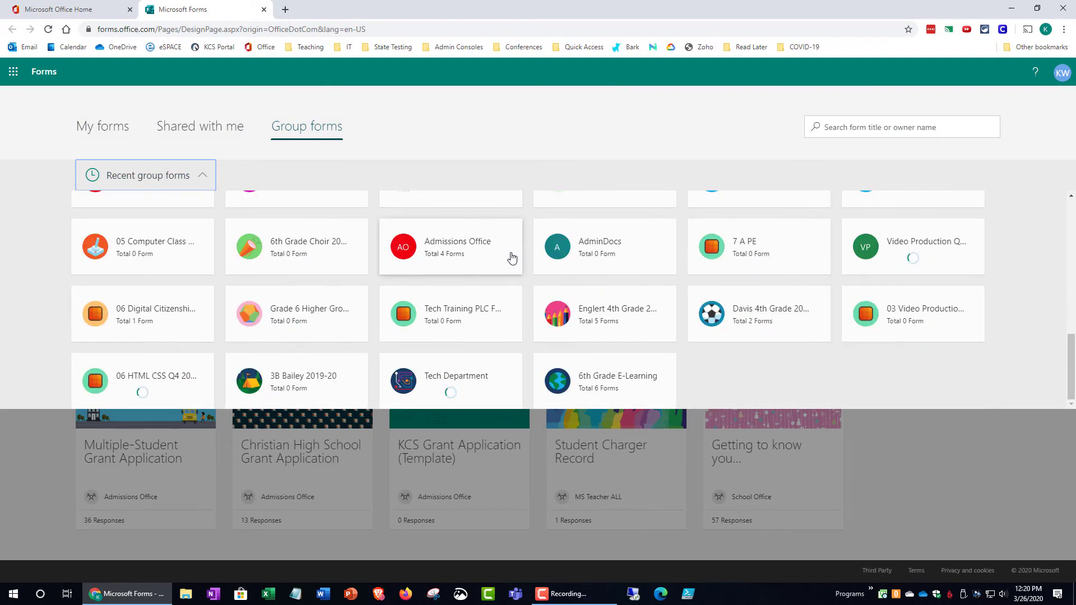
scroll(404, 307, "up", 3)
scroll(379, 303, "up", 3)
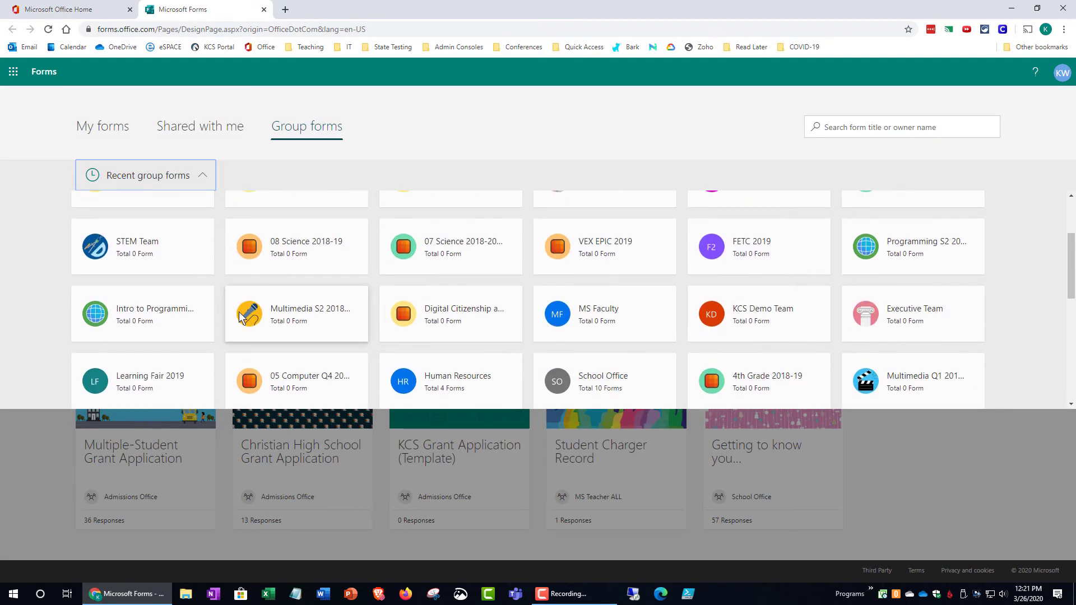
scroll(715, 307, "up", 3)
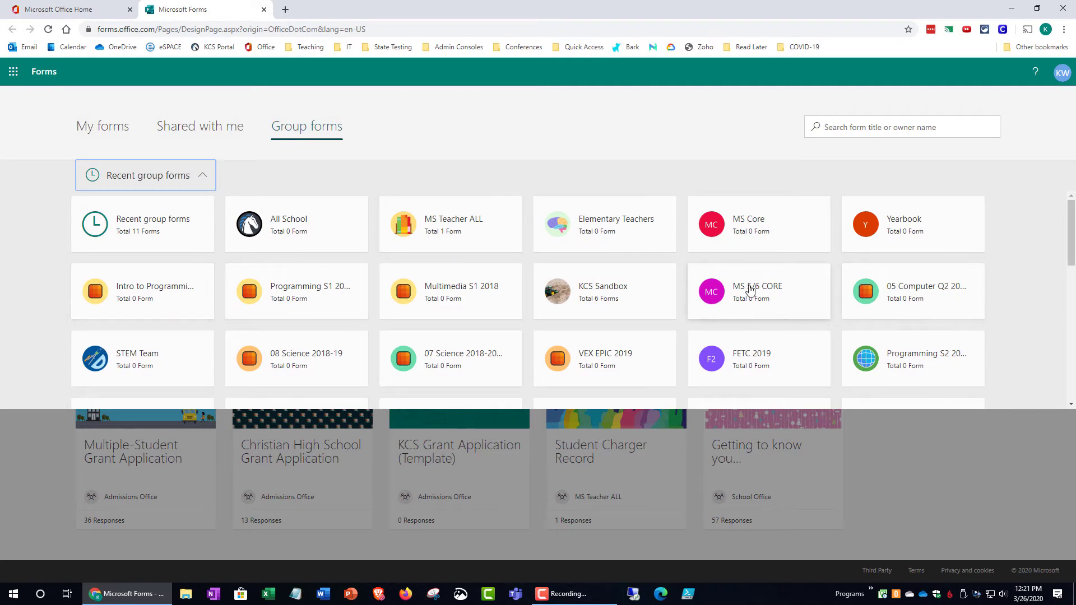
scroll(456, 361, "down", 3)
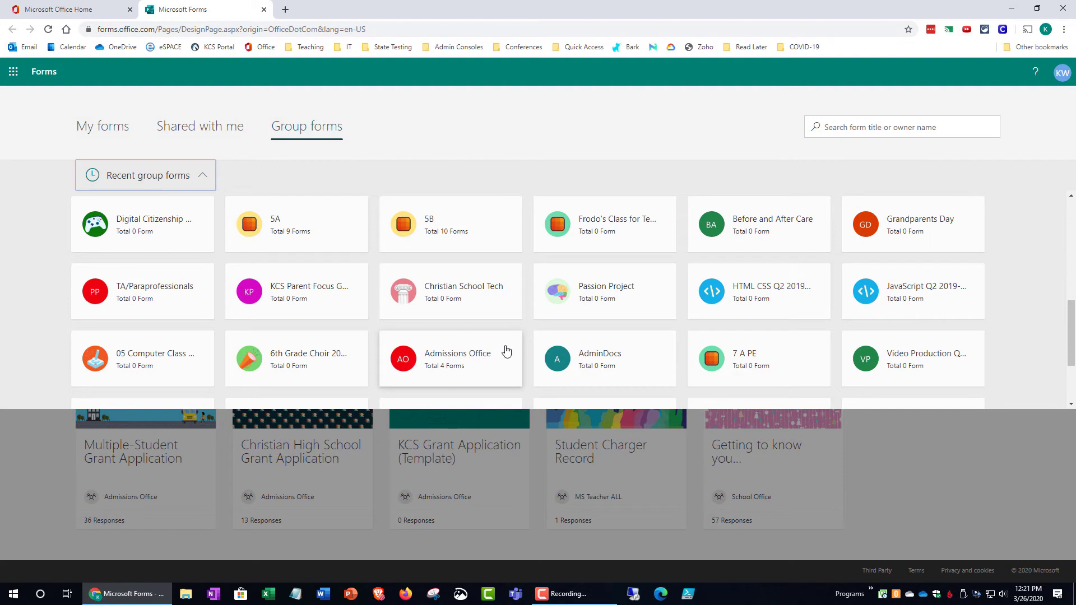
Open the KCS Grant Application (Template) form in the Admissions Office group
left_click(438, 364)
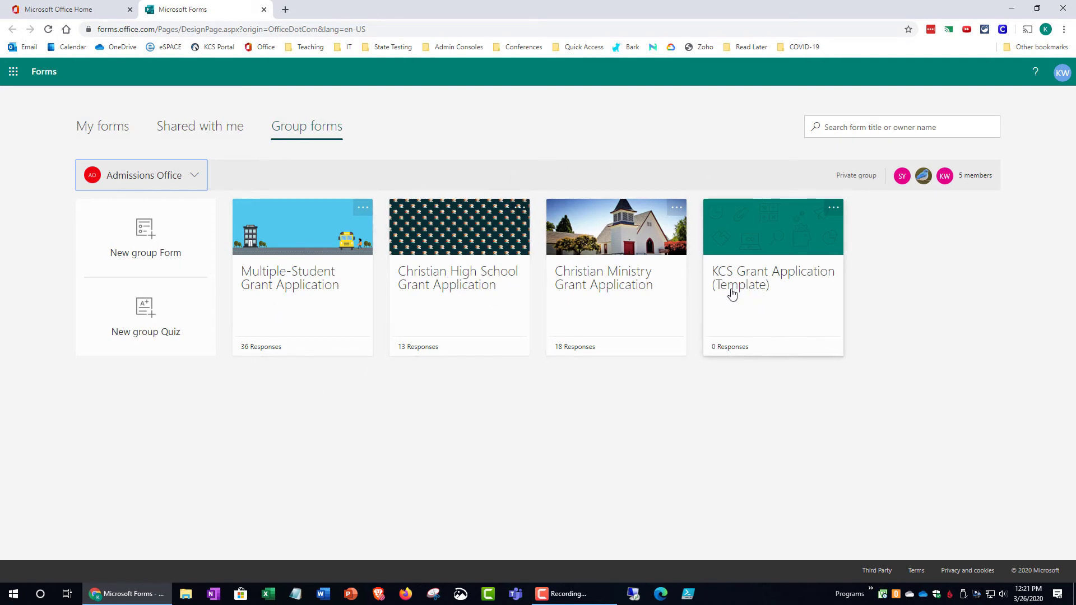
left_click(751, 281)
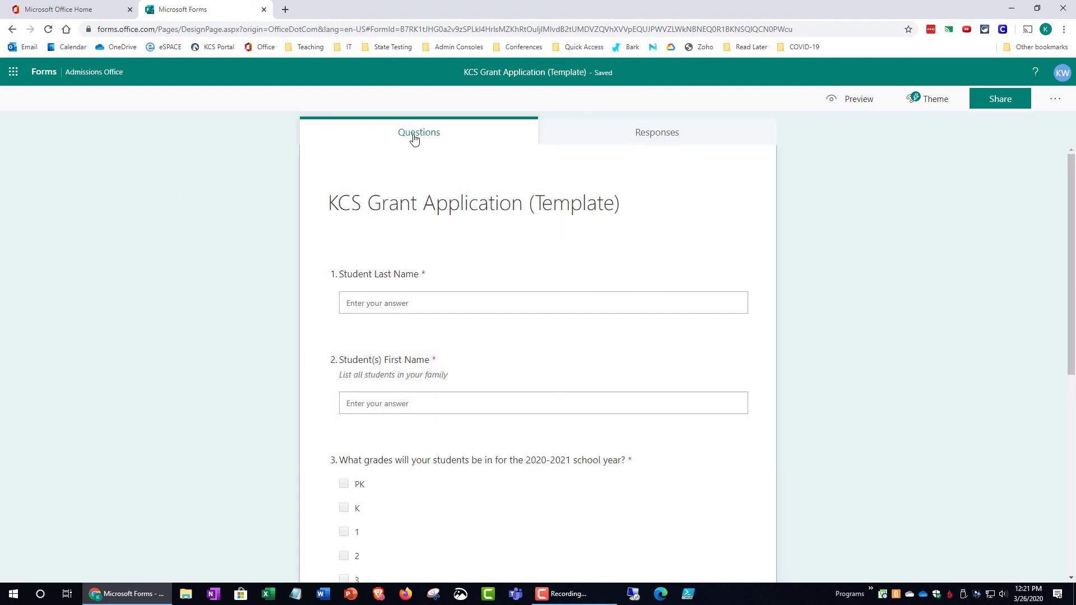
Show the template's Responses tab: 0 responses, 00:00 average time, Active status
left_click(657, 137)
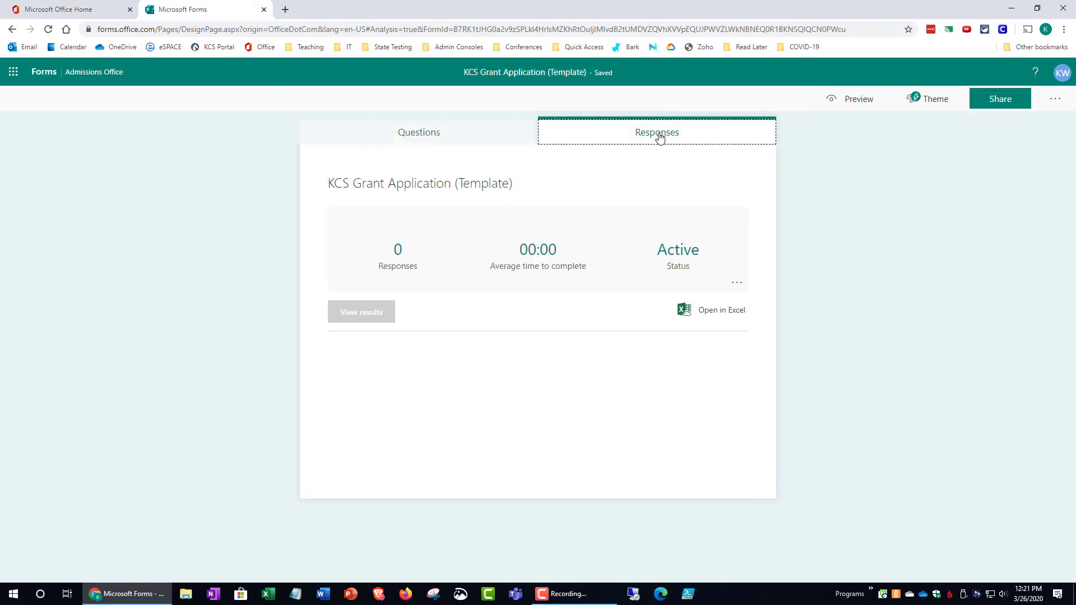